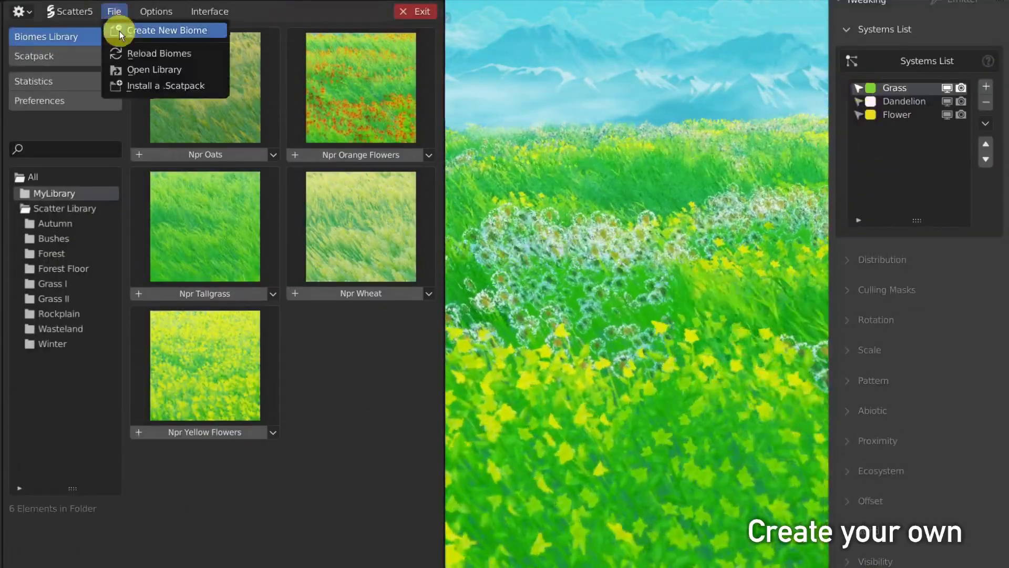
# Step: Start a new biome from the Scatter5 library manager's File menu
pyautogui.click(118, 30)
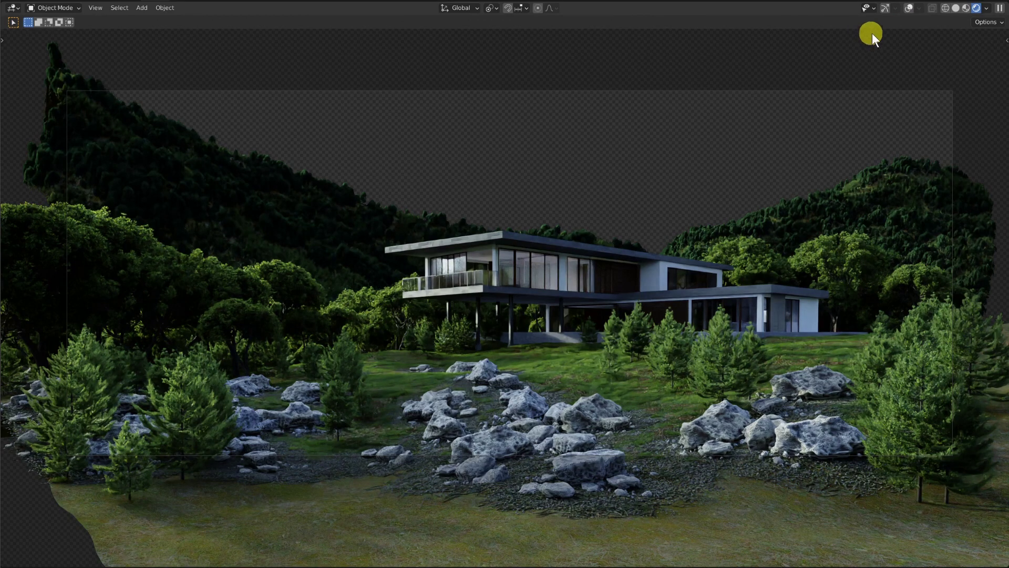
pyautogui.scroll(3, 487, 311)
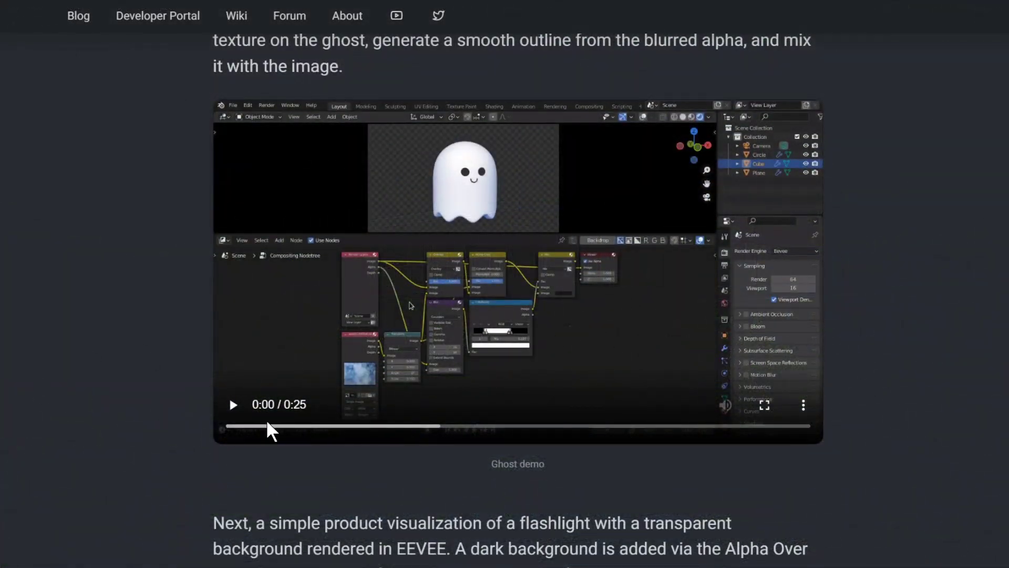
# Step: Play the Ghost demo video and seek ahead twice to the watercolour ghost result
pyautogui.click(235, 405)
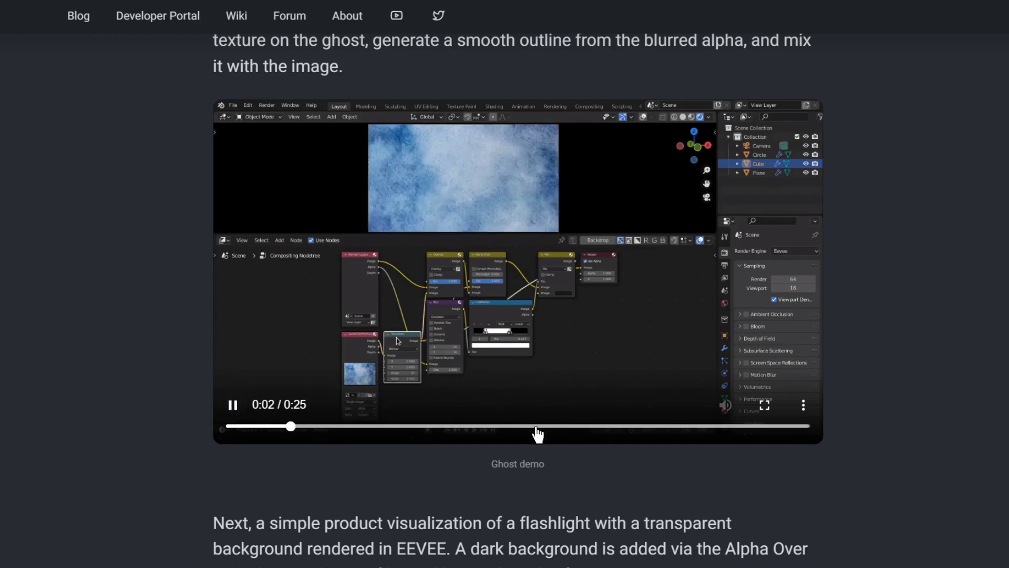
pyautogui.click(535, 426)
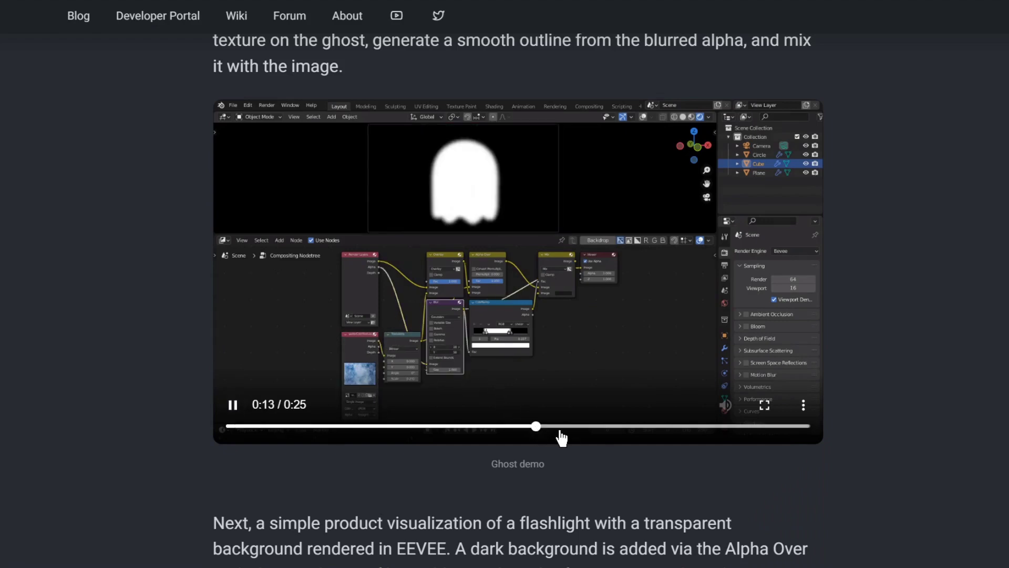
pyautogui.click(637, 426)
pyautogui.scroll(-6, 714, 423)
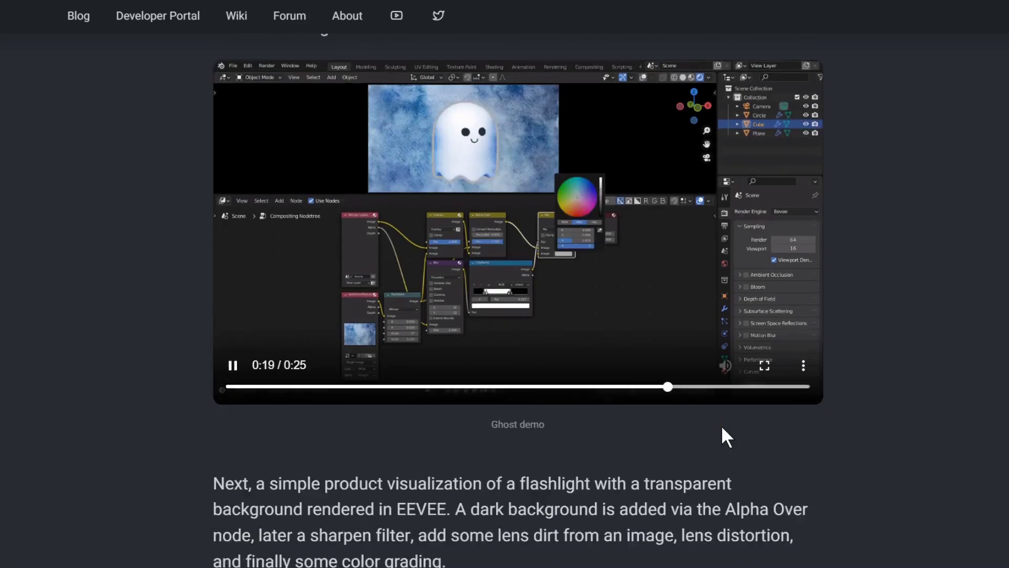
pyautogui.scroll(-2, 721, 425)
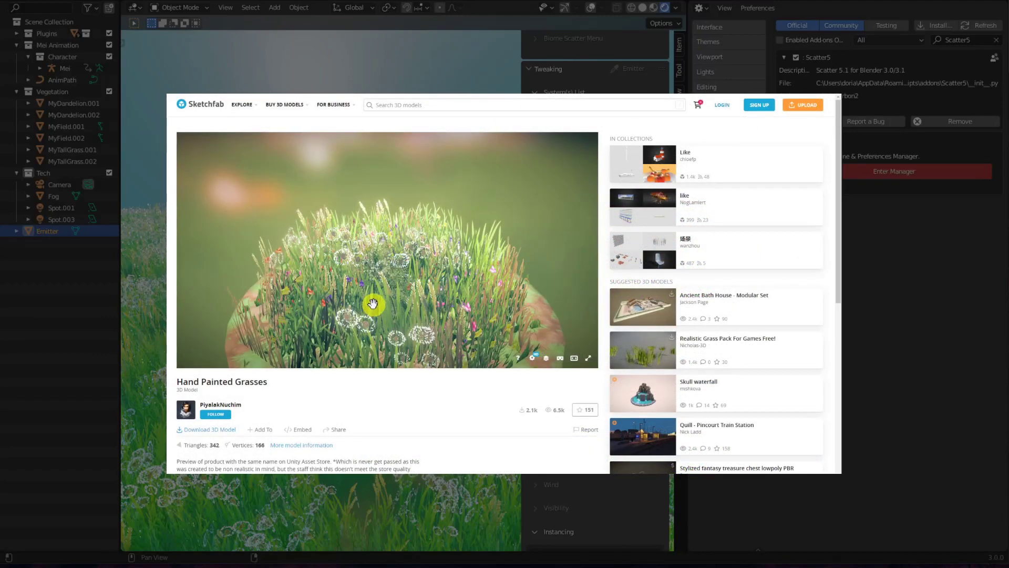
pyautogui.moveTo(372, 304)
pyautogui.mouseDown()
pyautogui.moveTo(349, 293)
pyautogui.moveTo(396, 293)
pyautogui.moveTo(369, 223)
pyautogui.mouseUp()
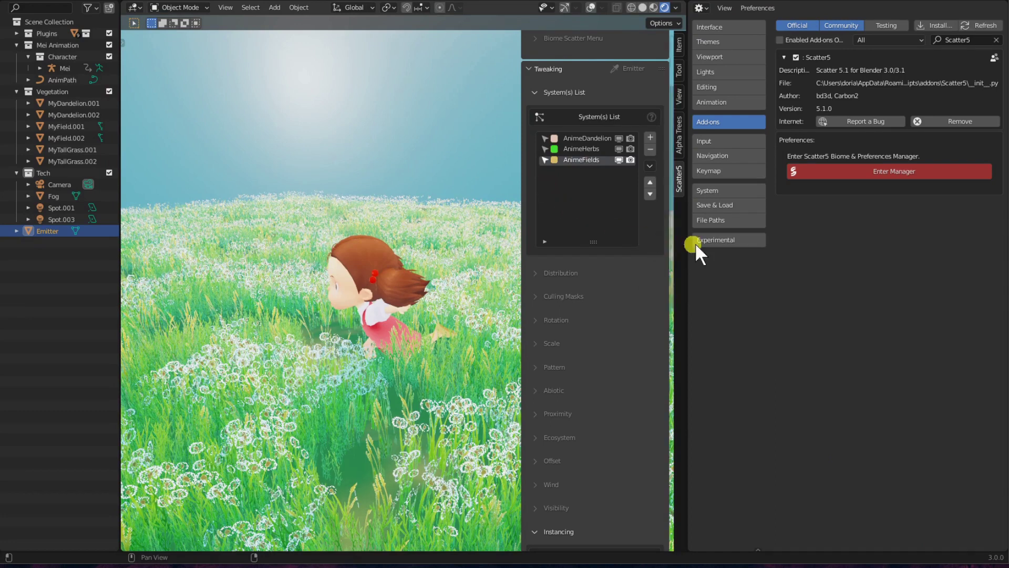
# Step: Open the Scatter5 library folder in File Explorer via the Biomes Library's Open Library, and reposition it
pyautogui.click(847, 172)
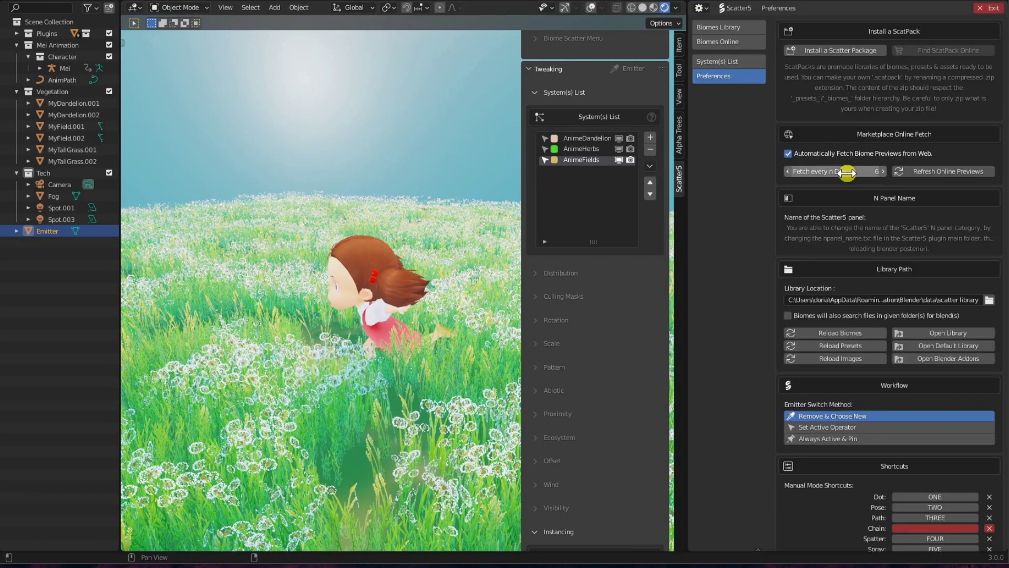
pyautogui.click(746, 24)
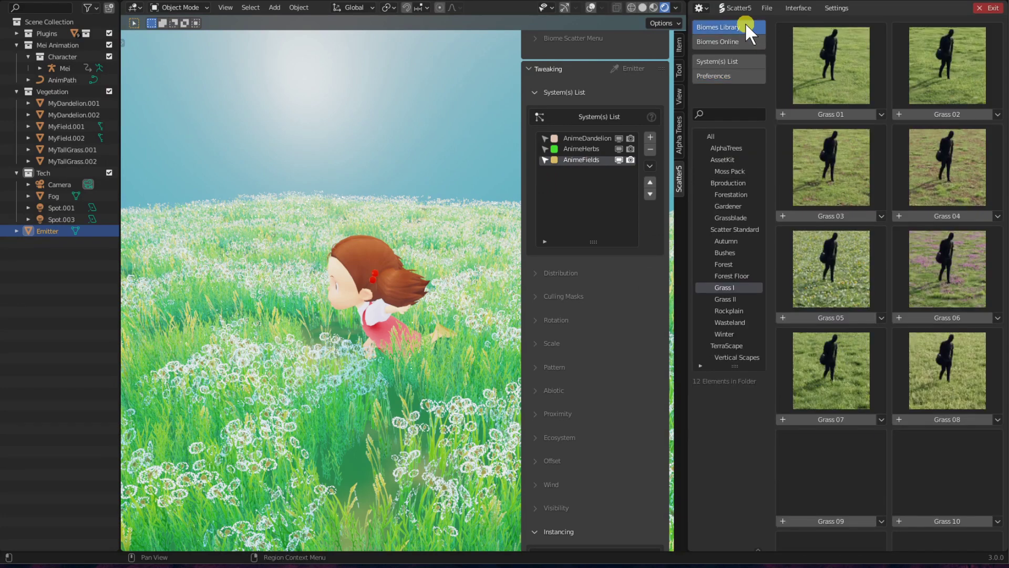
pyautogui.click(768, 6)
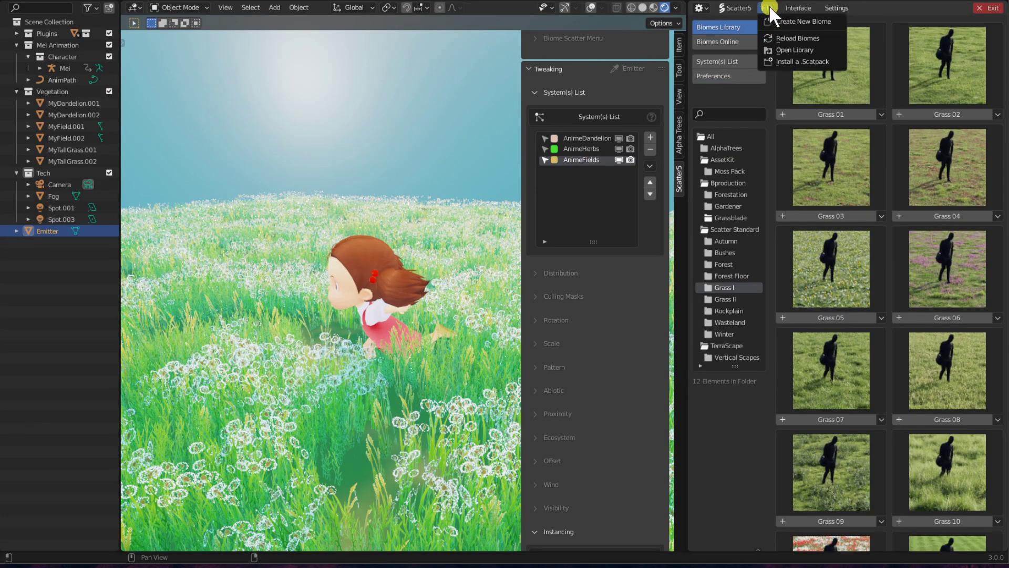
pyautogui.click(778, 49)
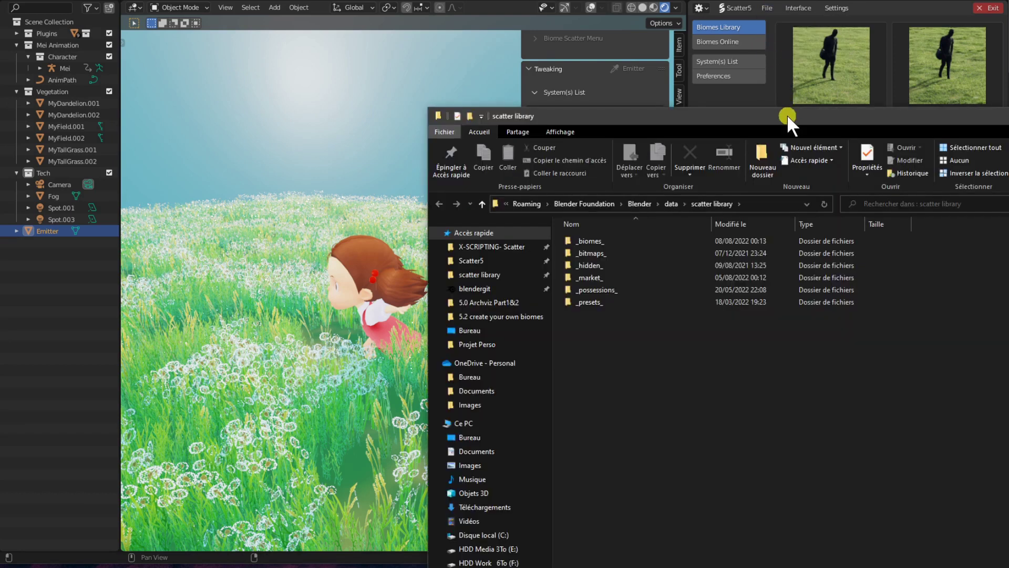
pyautogui.moveTo(786, 116); pyautogui.dragTo(408, 27)
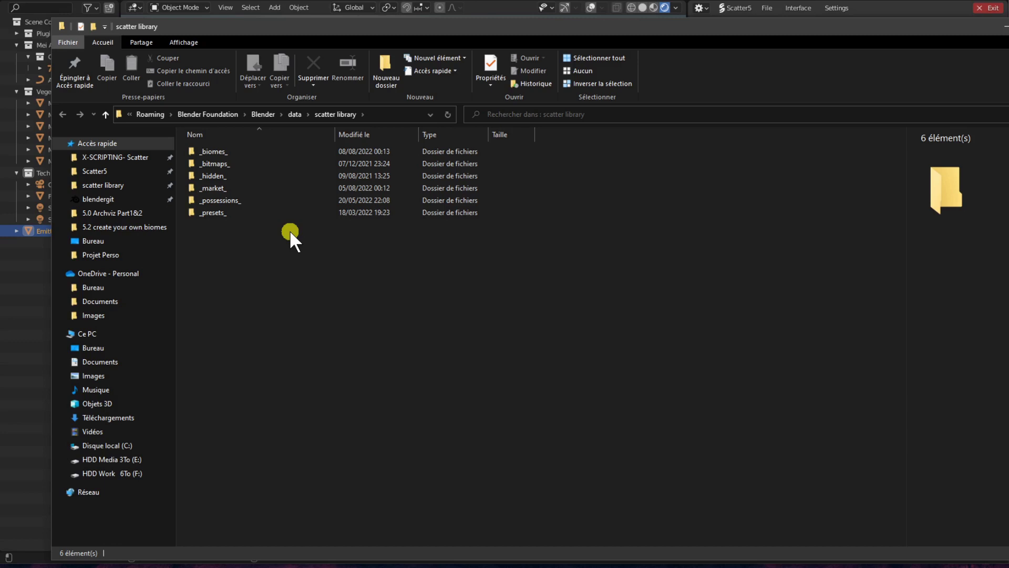
# Step: Open the _biomes_ folder and narrow the Explorer window to reveal Blender's biome library
pyautogui.click(280, 213)
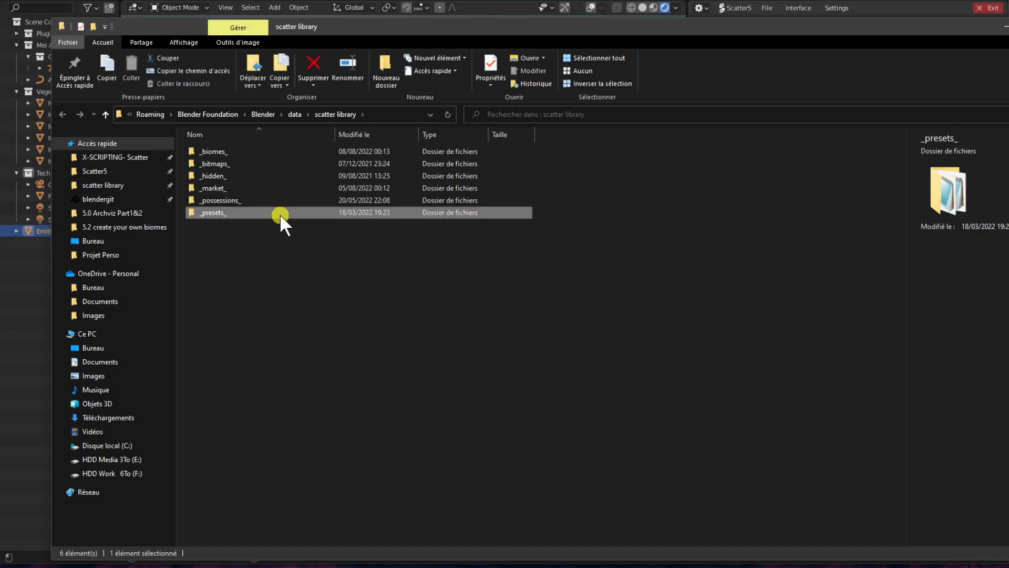
pyautogui.click(273, 188)
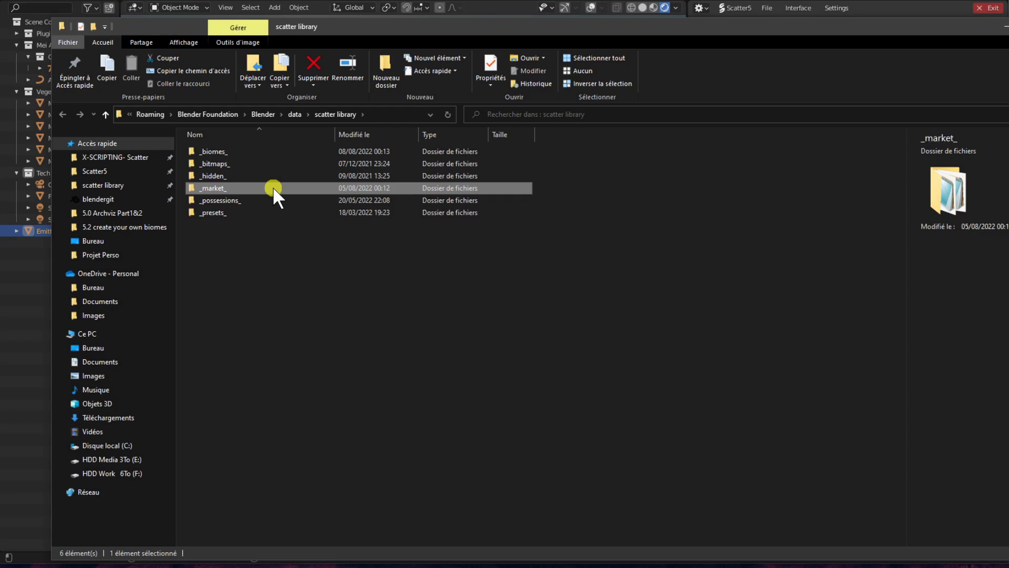
pyautogui.click(271, 151)
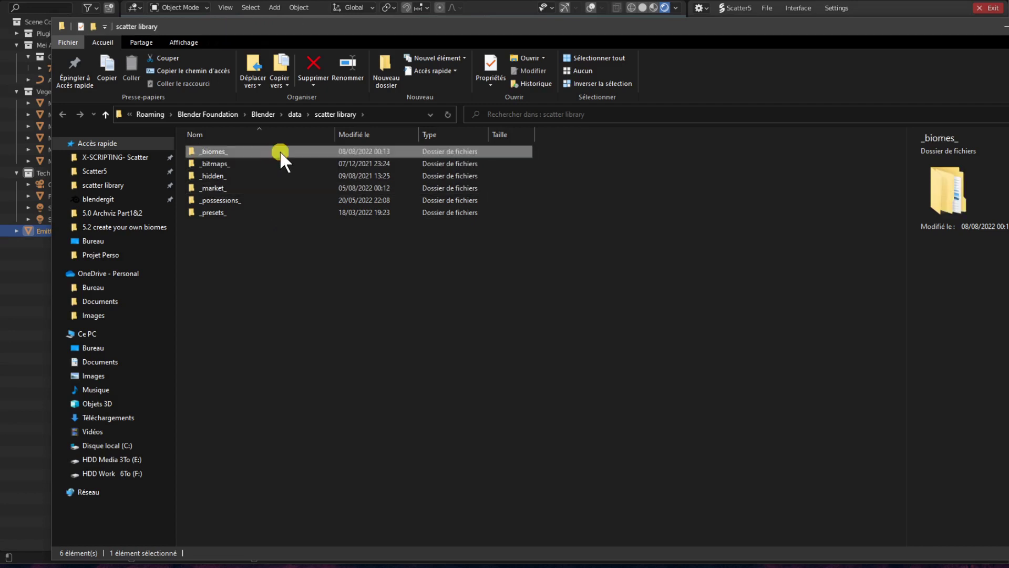
pyautogui.doubleClick(279, 150)
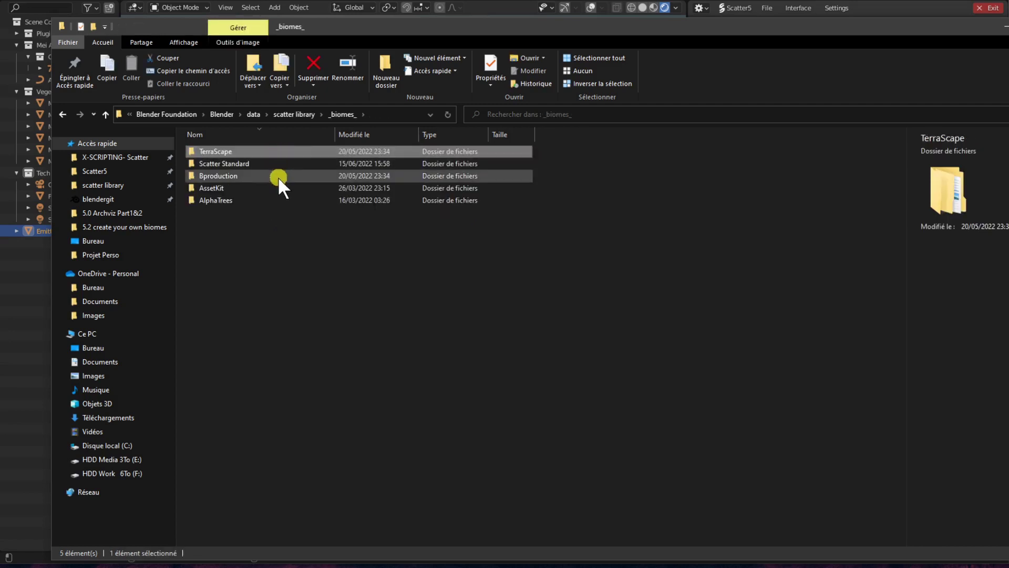
pyautogui.click(275, 211)
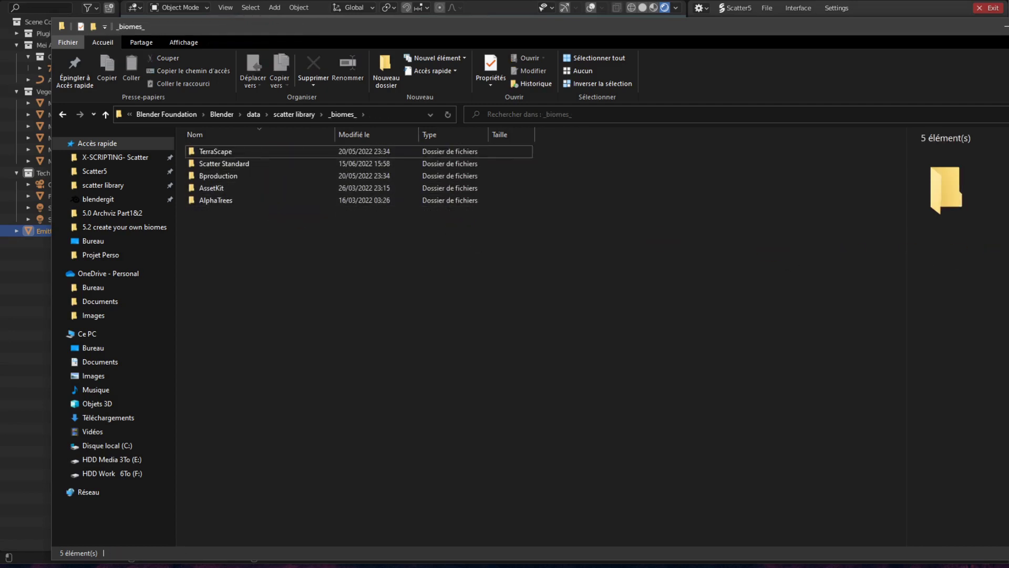
pyautogui.moveTo(849, 244); pyautogui.dragTo(604, 276)
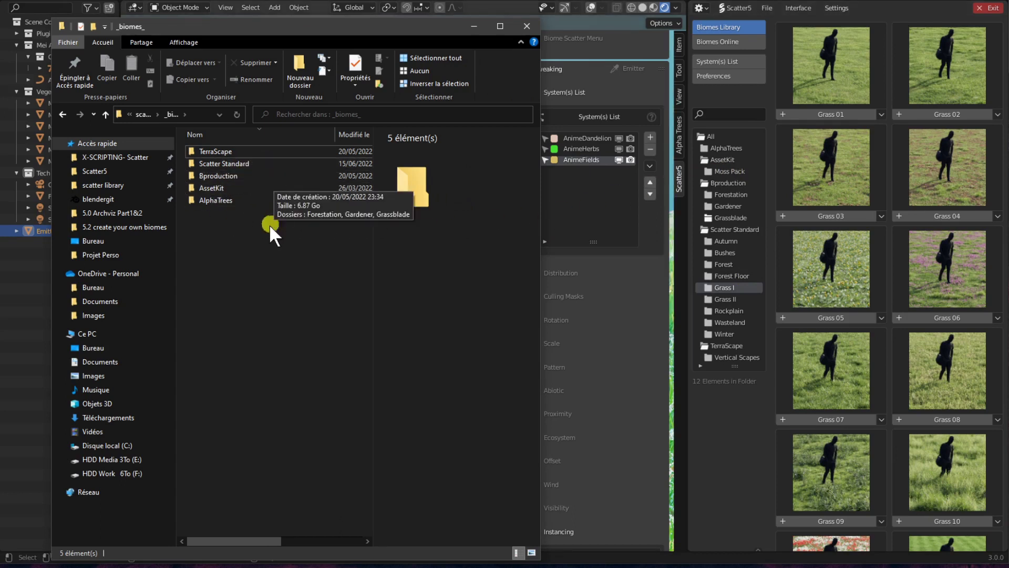
pyautogui.click(254, 275)
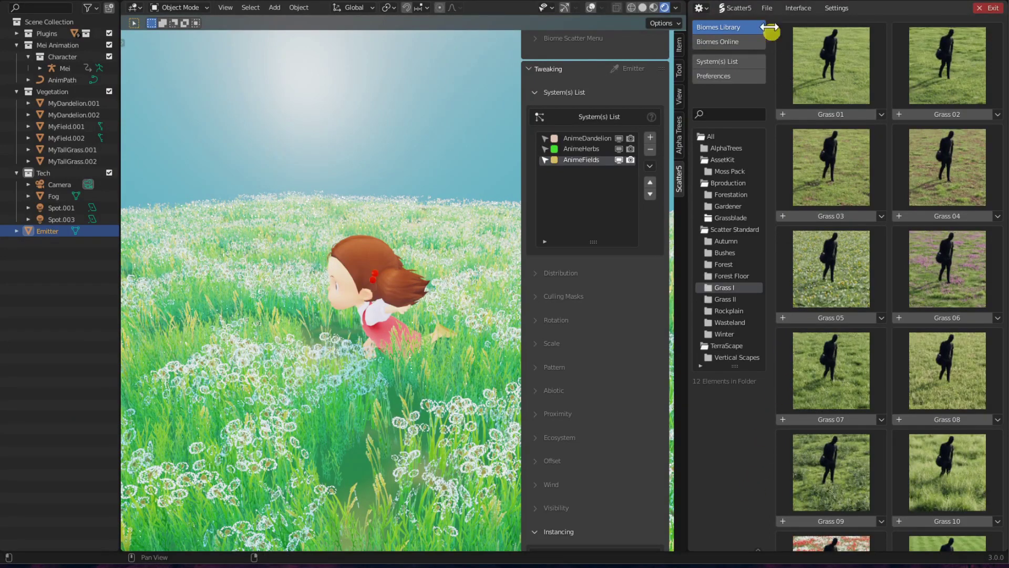
# Step: Choose Create New Biome to bring up the Export Selected System(s) as Biome dialog
pyautogui.click(766, 6)
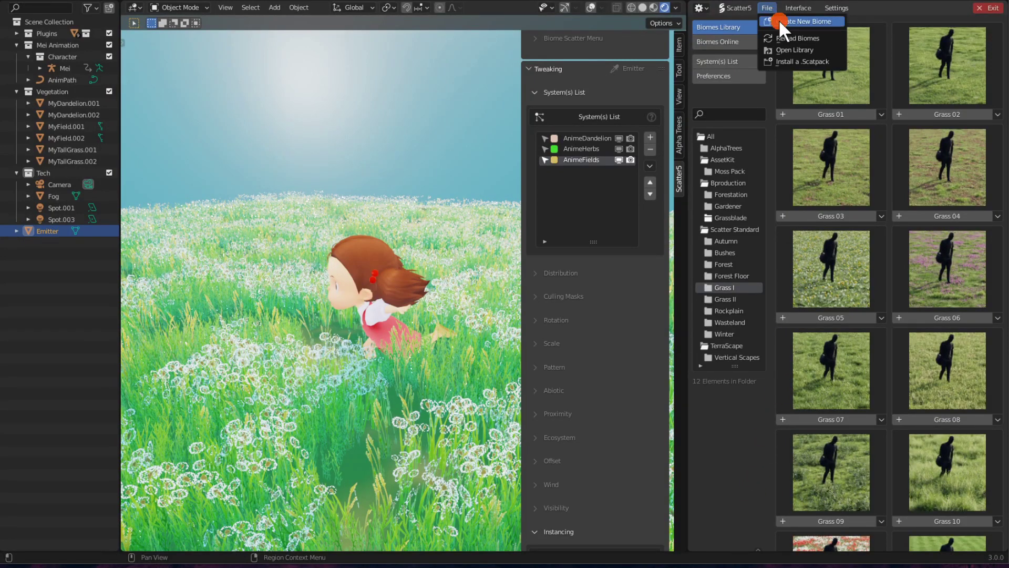
pyautogui.click(779, 21)
# Step: Center the export dialog, keep the My Biome name and MyBiomes directory, and go to step 2/3
pyautogui.moveTo(775, 30); pyautogui.dragTo(358, 129)
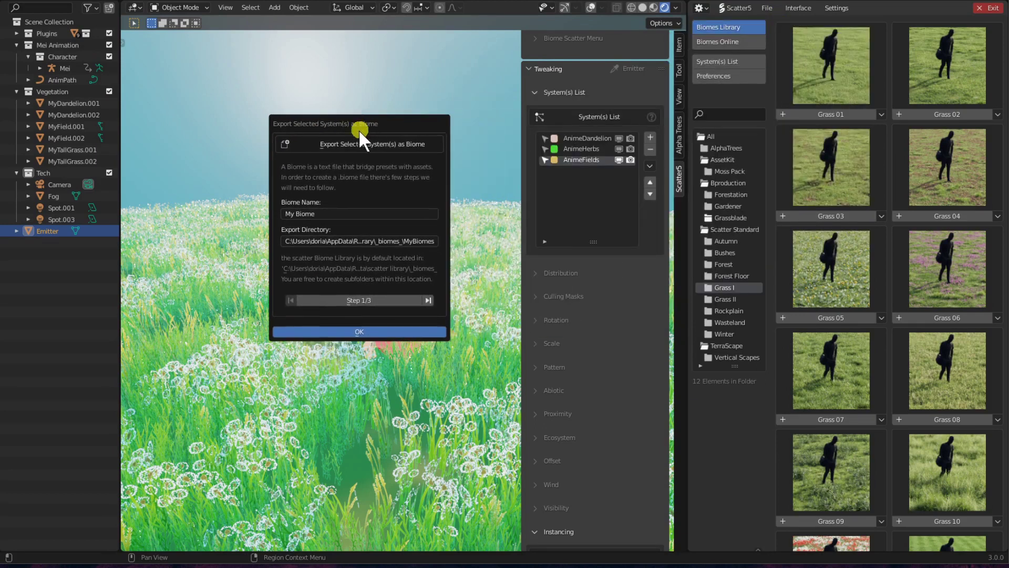
pyautogui.click(336, 213)
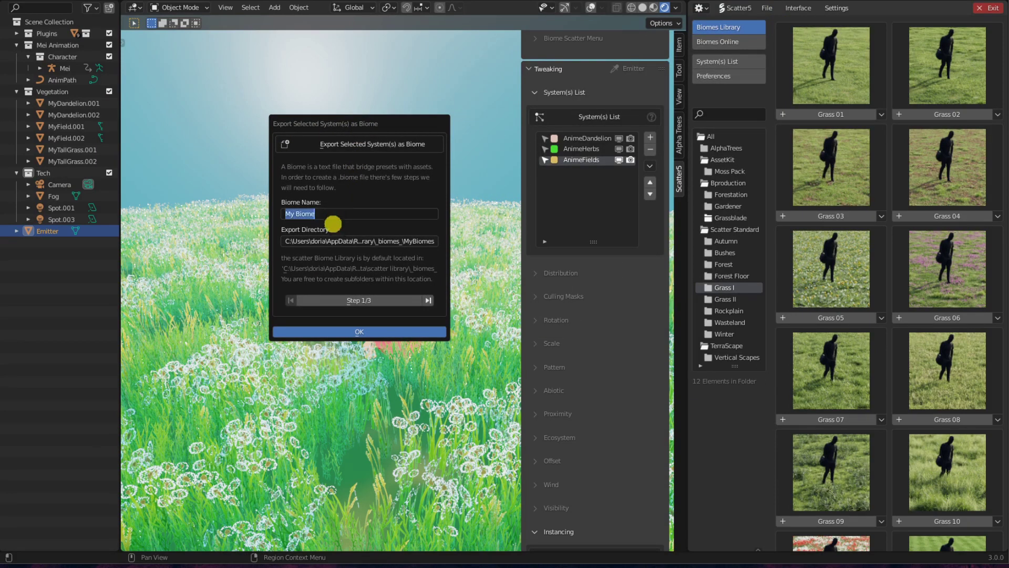
pyautogui.click(325, 242)
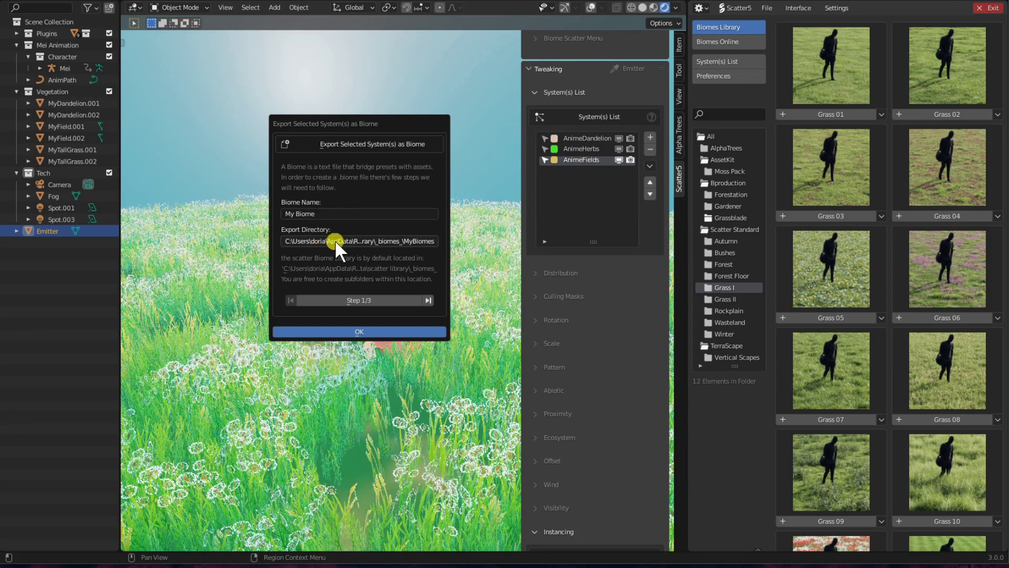
pyautogui.click(336, 240)
pyautogui.click(417, 243)
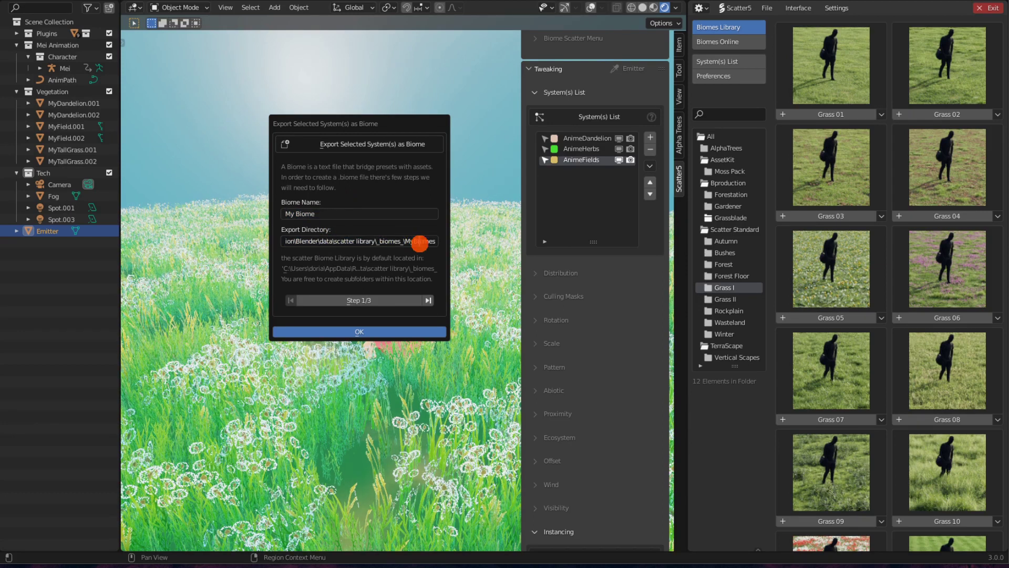
pyautogui.doubleClick(424, 242)
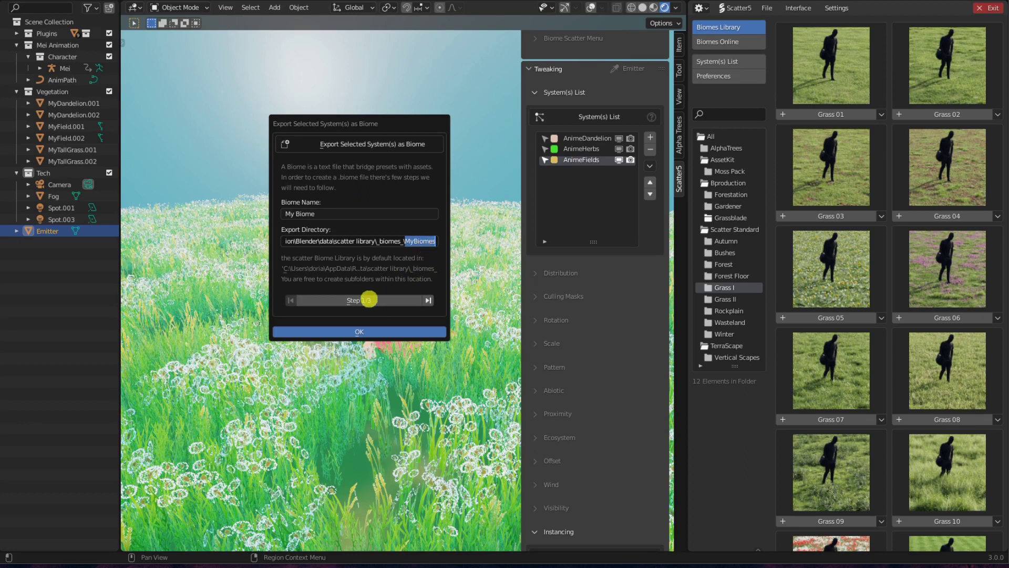
pyautogui.click(368, 299)
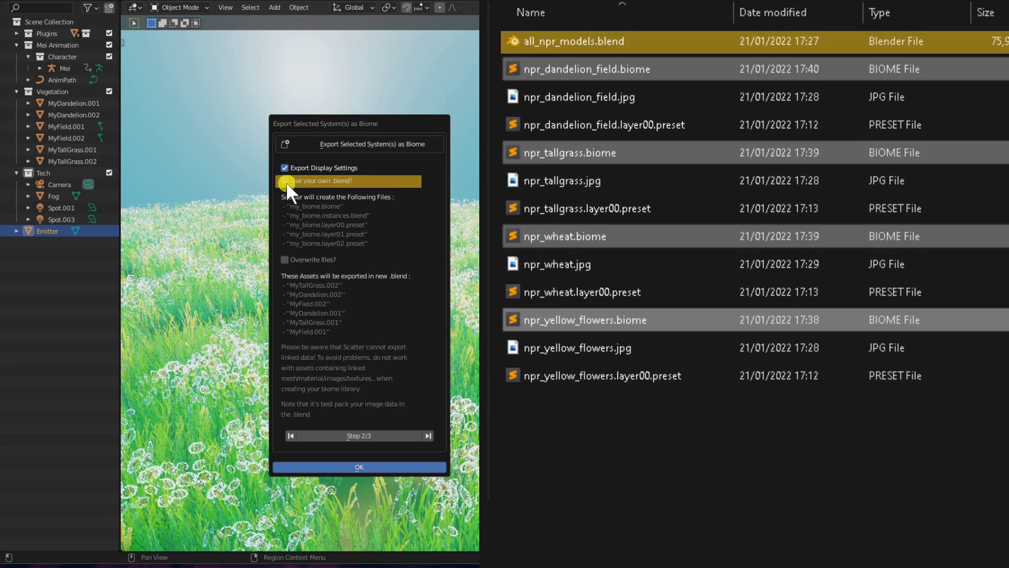
# Step: Leave 'Use your own .blend?' unticked so assets export to a new .blend, then reach step 3/3
pyautogui.click(285, 181)
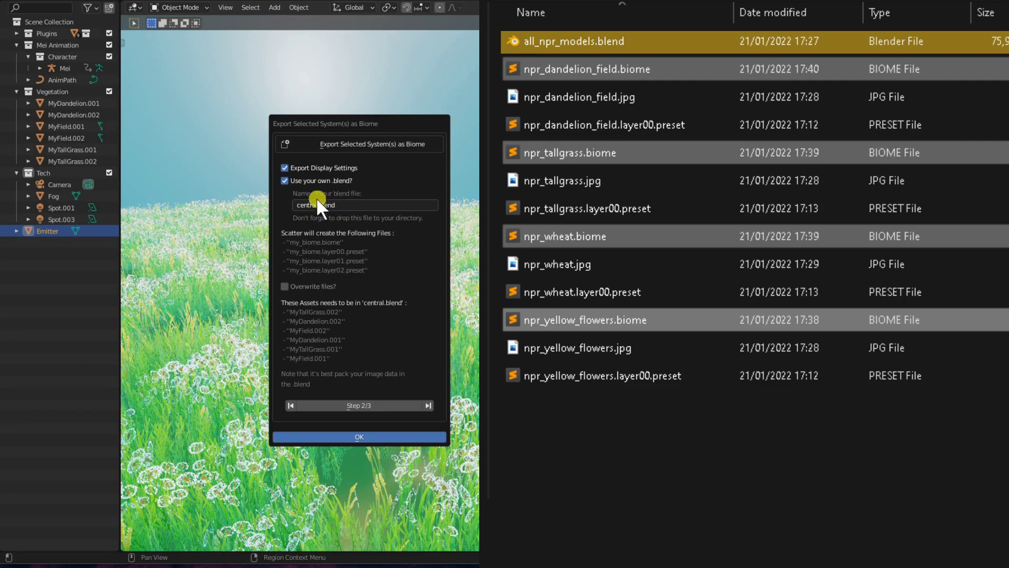
pyautogui.click(285, 181)
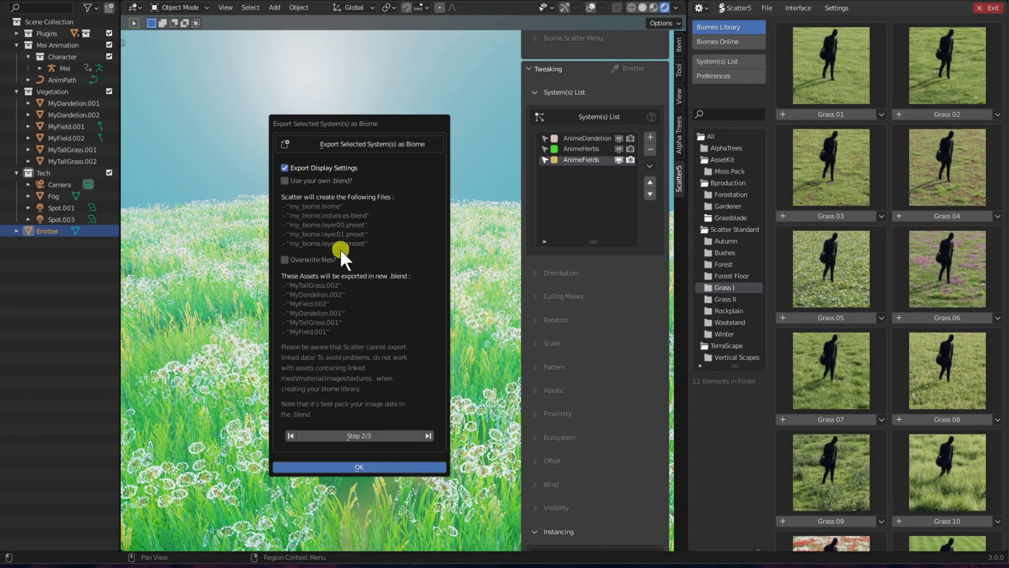
pyautogui.click(342, 437)
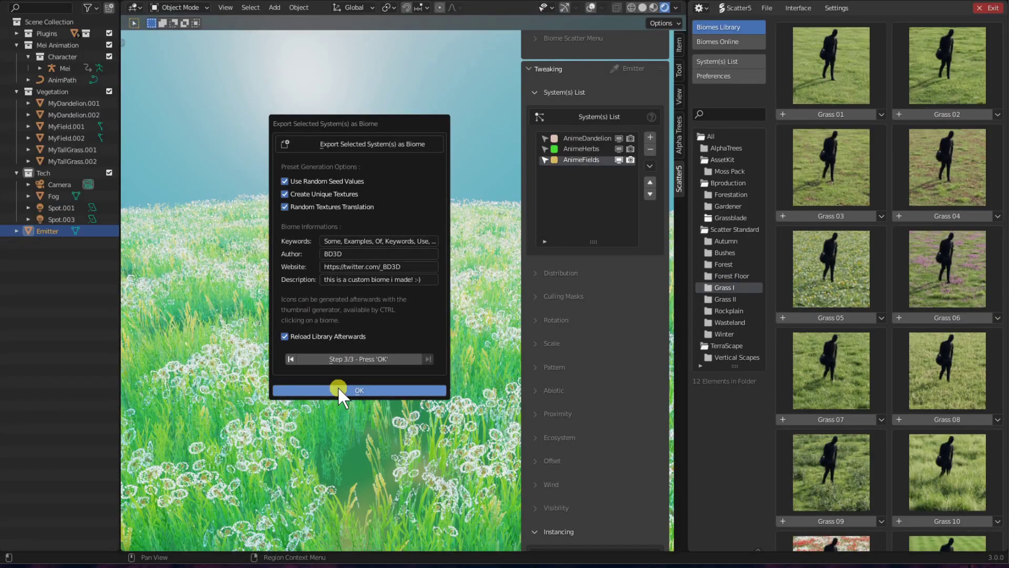
# Step: Confirm the biome export with Reload Library Afterwards enabled
pyautogui.click(338, 389)
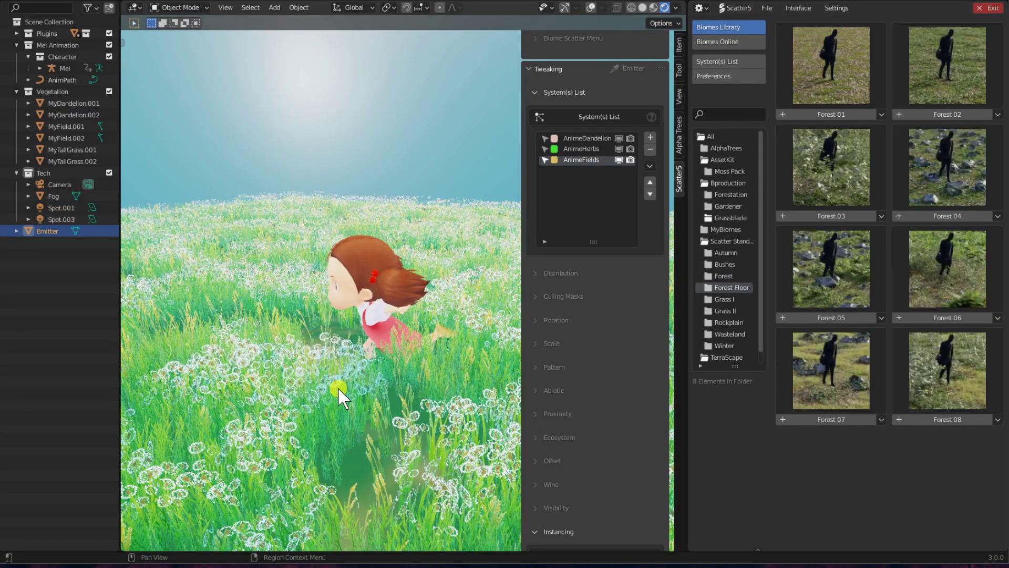
# Step: Show the MyBiomes category in the biome library and select the new My Biome entry
pyautogui.click(727, 230)
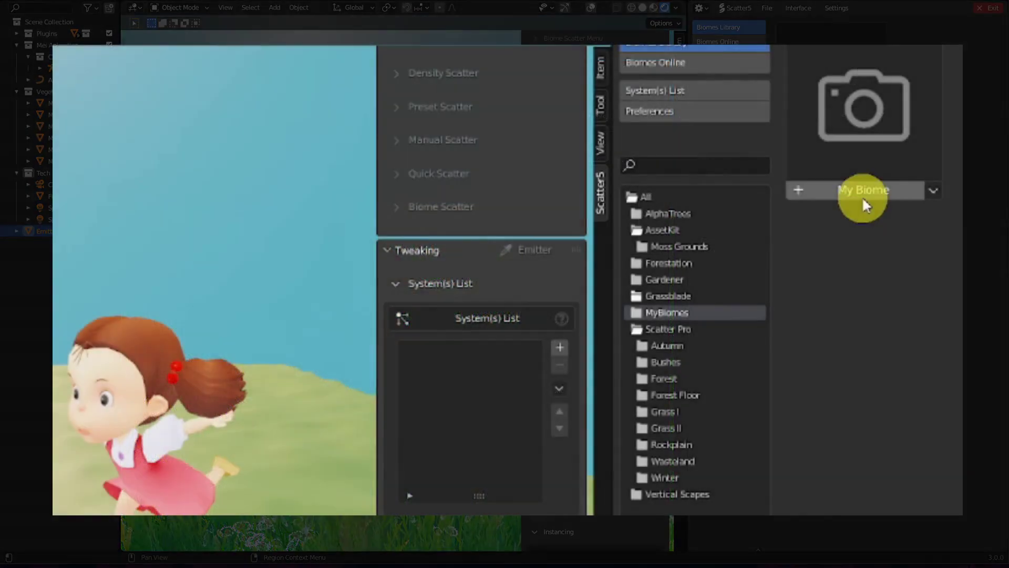
pyautogui.click(829, 114)
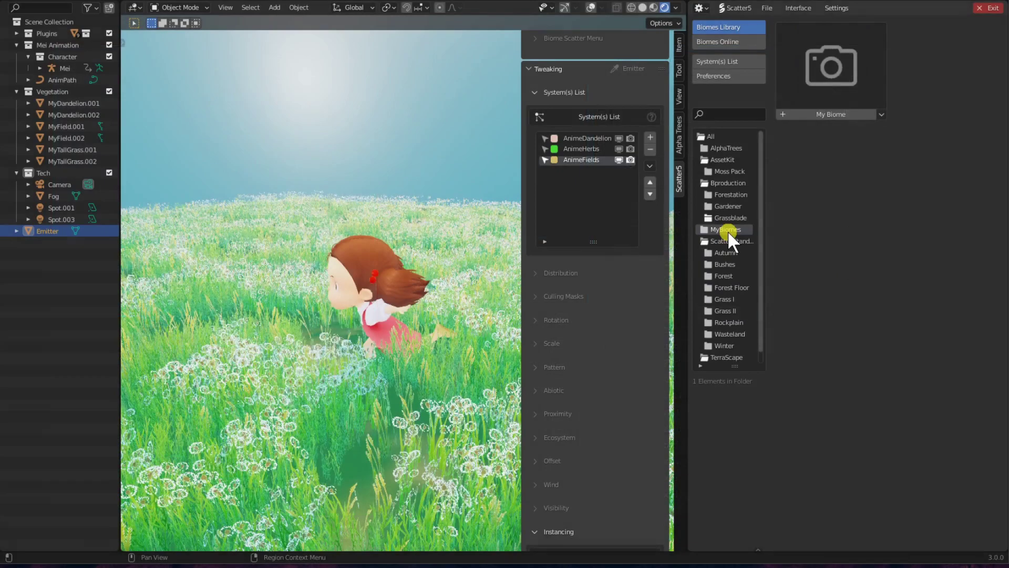
pyautogui.doubleClick(728, 230)
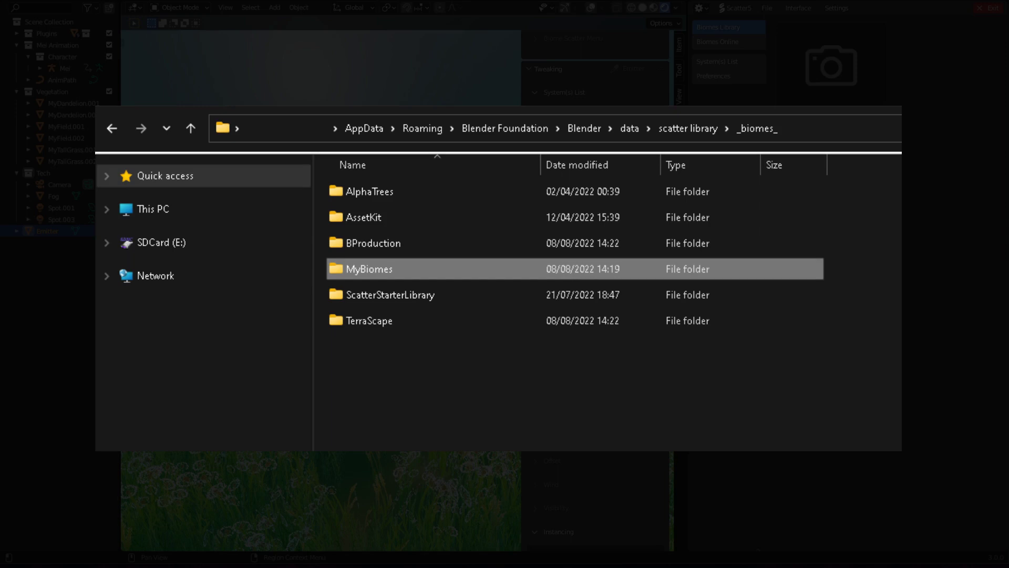
# Step: Open MyBiomes from Explorer's _biomes_ folder to list the new biome's files
pyautogui.press('Return')
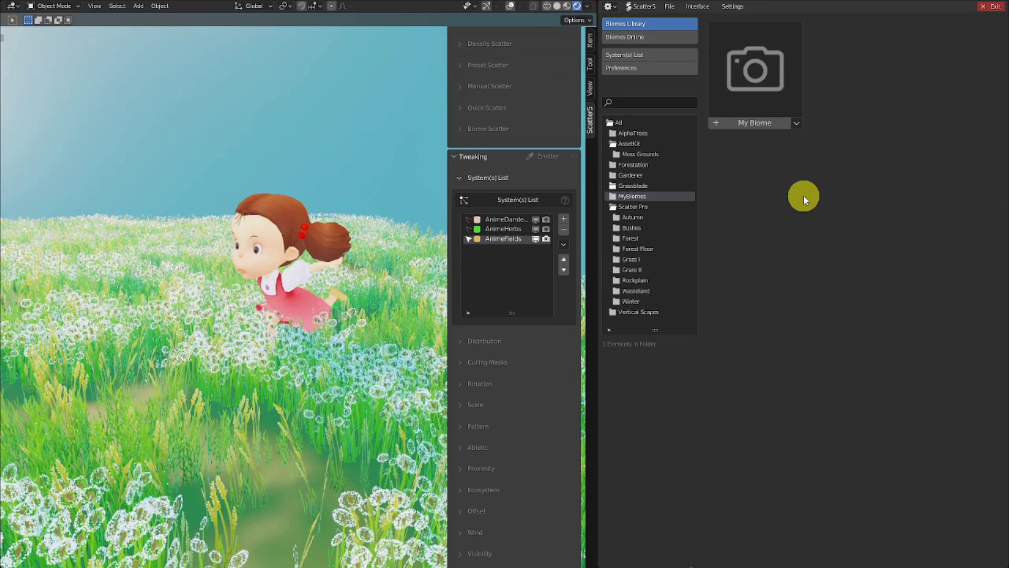
pyautogui.click(797, 124)
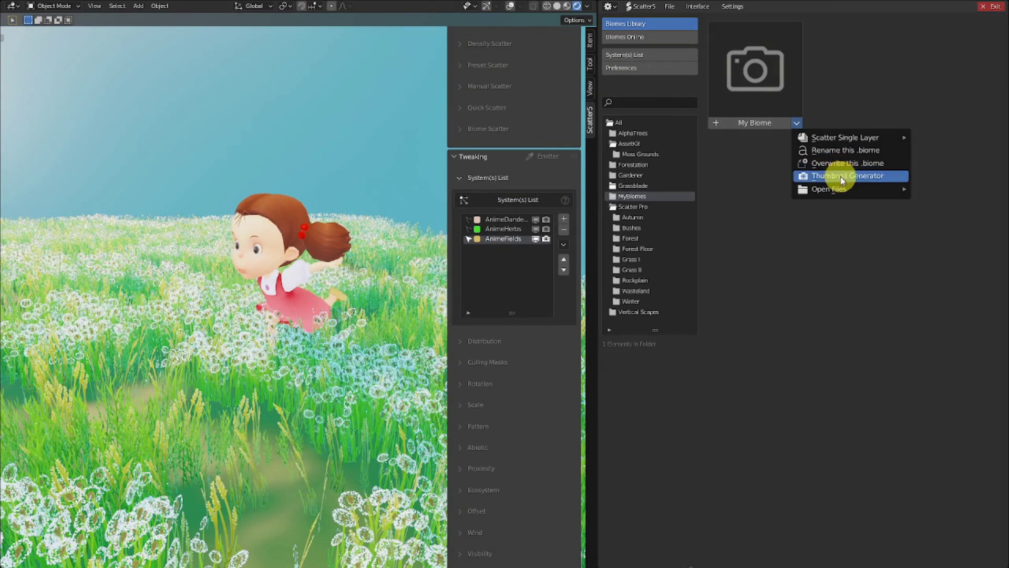
pyautogui.moveTo(844, 189)
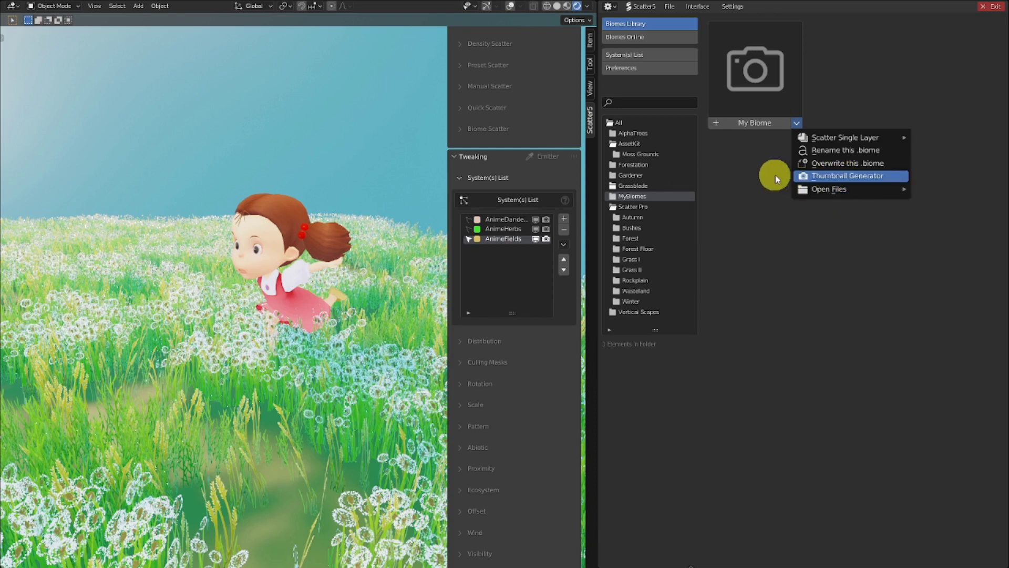
pyautogui.click(738, 175)
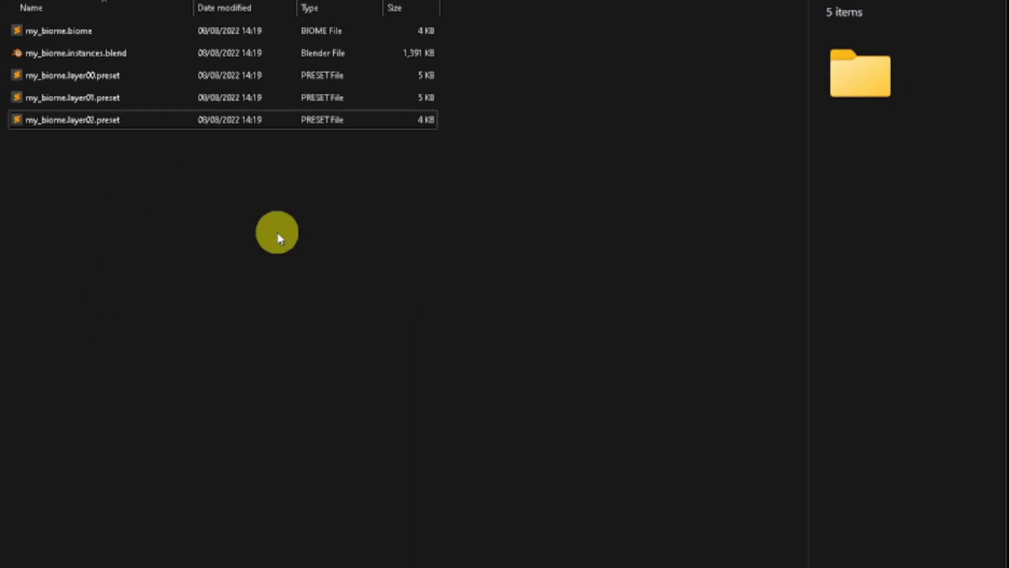
# Step: Rename the dropped screenshot in the MyBiomes folder to my_biome.jpg
pyautogui.click(90, 142)
pyautogui.write('my_biome')
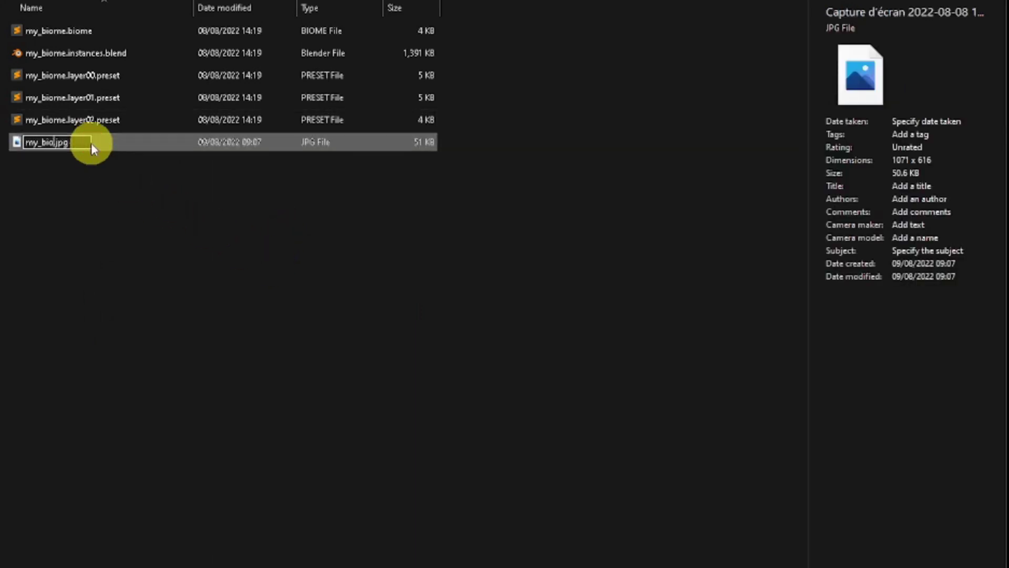
pyautogui.press('Return')
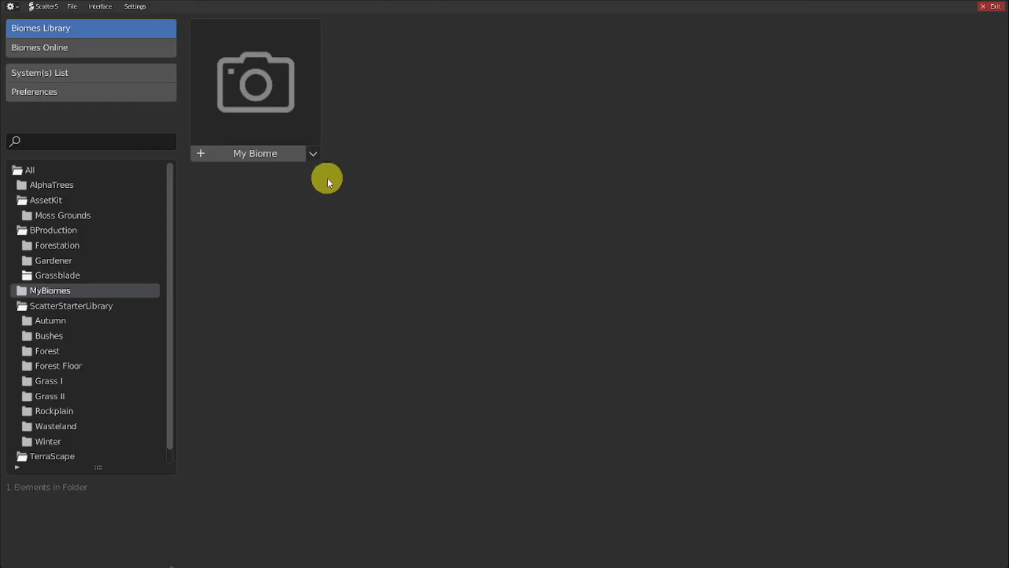
pyautogui.click(316, 152)
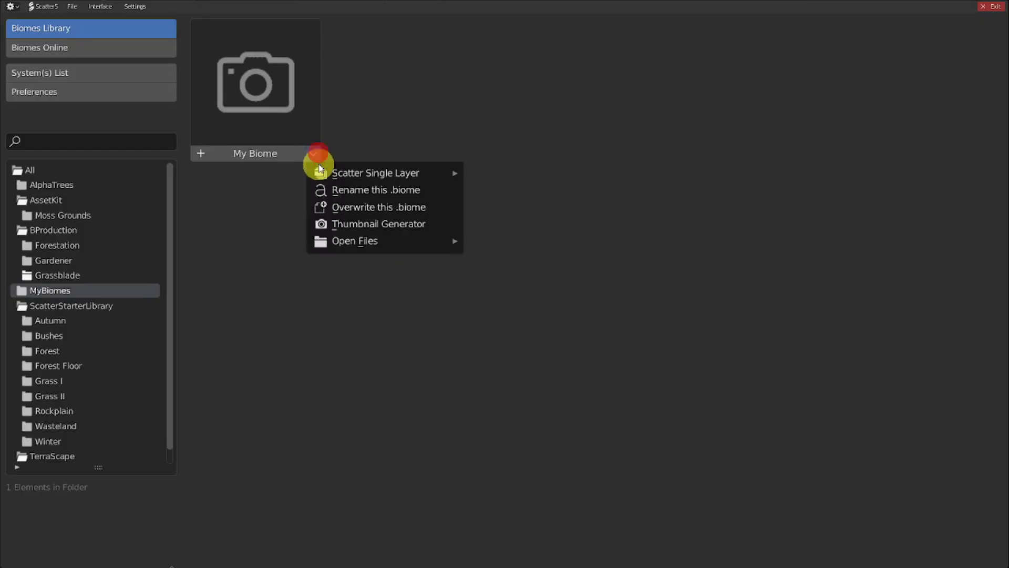
# Step: Render and apply a Thumbnail Generator icon to My Biome
pyautogui.click(336, 224)
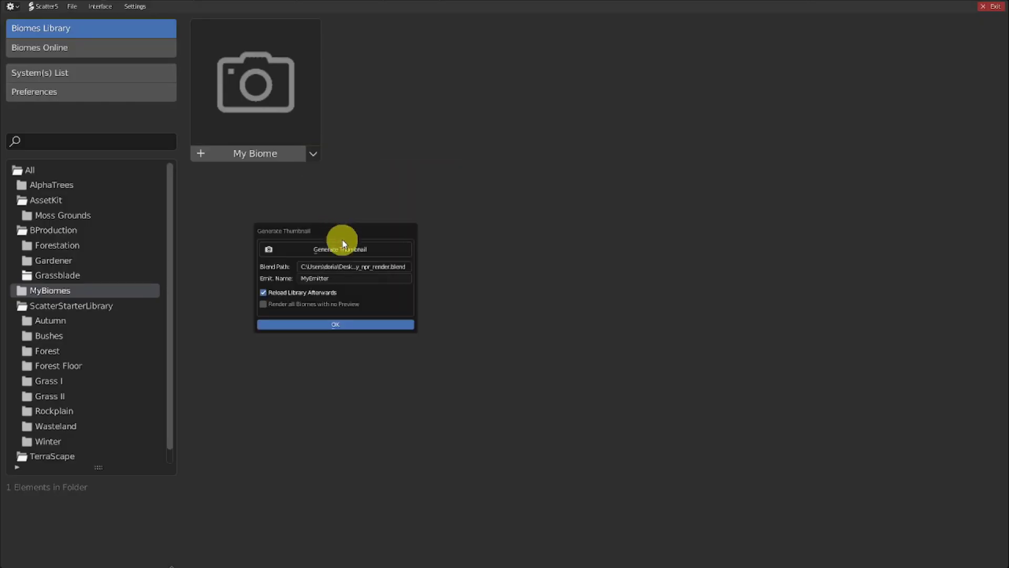
pyautogui.click(346, 324)
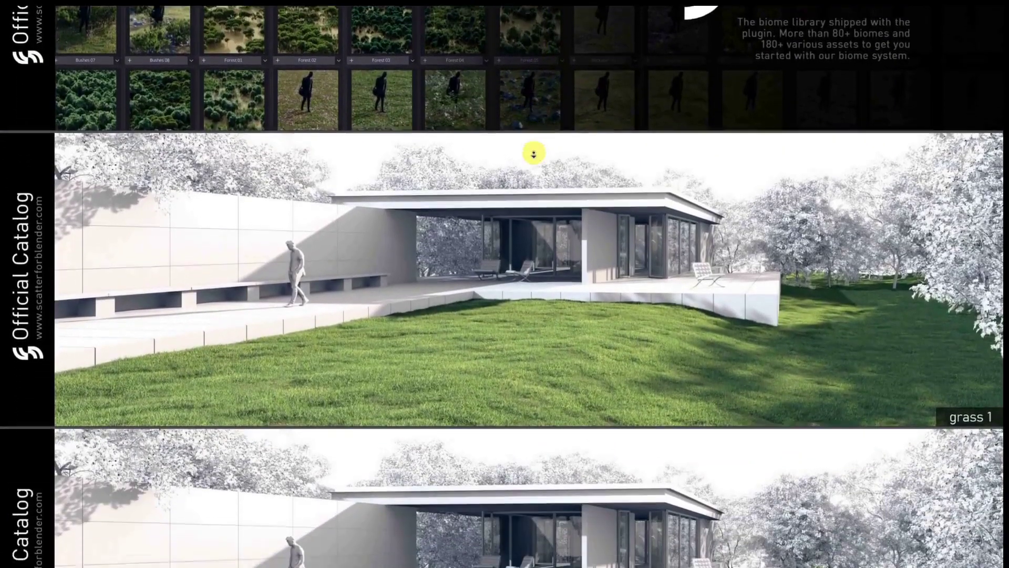
pyautogui.scroll(-8, 534, 155)
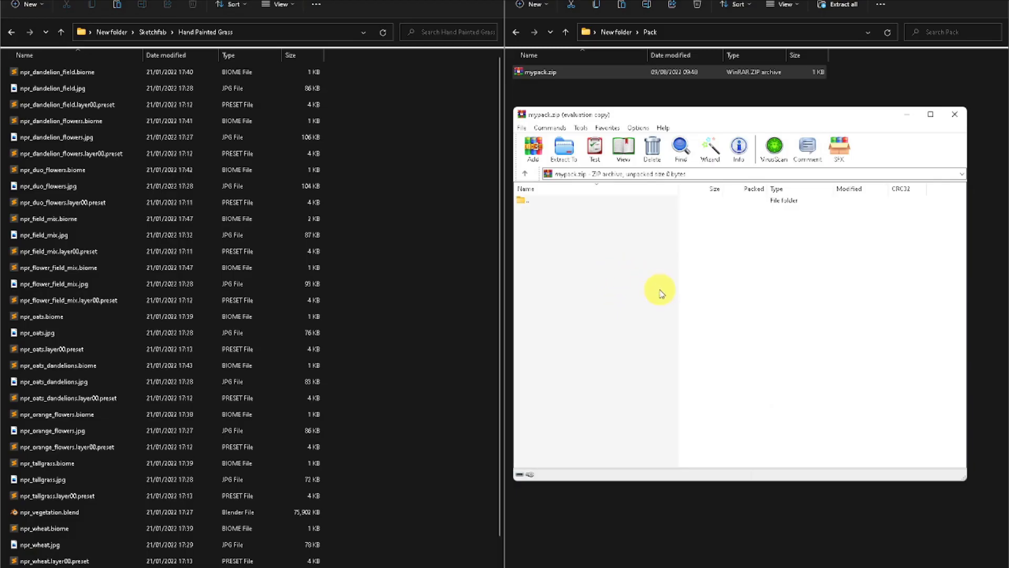
# Step: Create a _biomes_ folder containing a MyCategory subfolder inside mypack.zip
pyautogui.rightClick(644, 273)
pyautogui.click(683, 356)
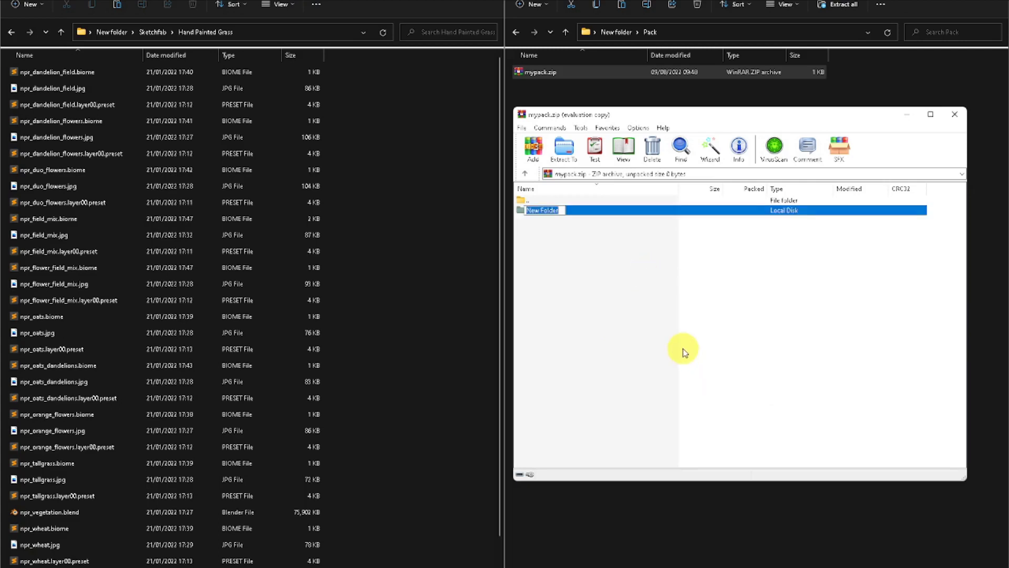
pyautogui.write('_biomes_')
pyautogui.press('Return')
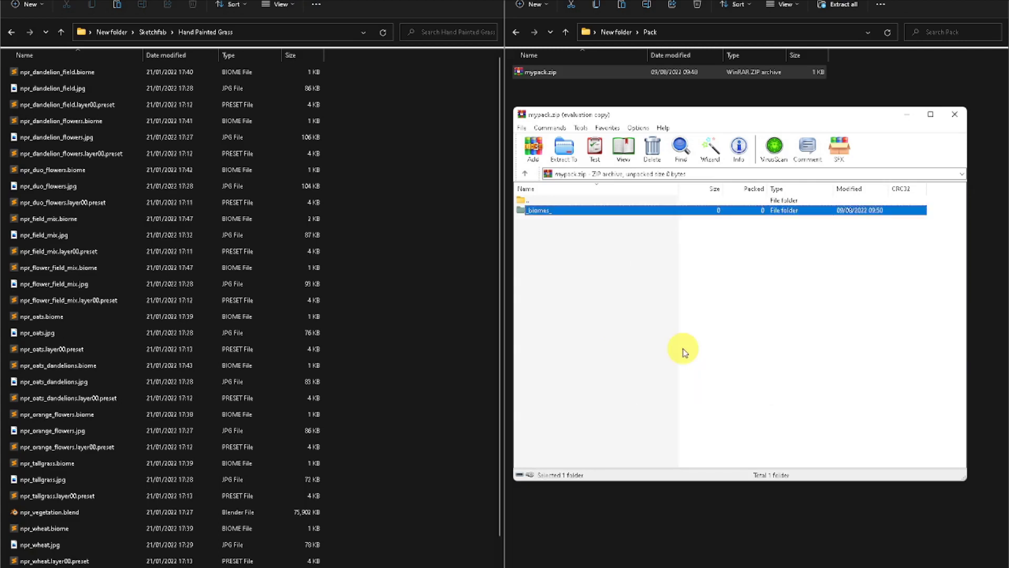
pyautogui.doubleClick(581, 212)
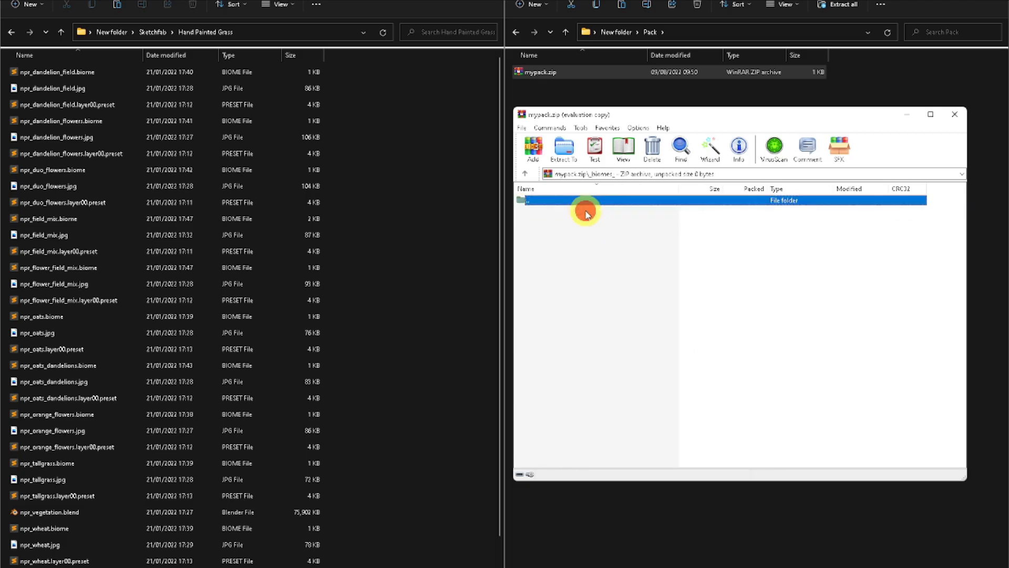
pyautogui.rightClick(583, 310)
pyautogui.click(657, 354)
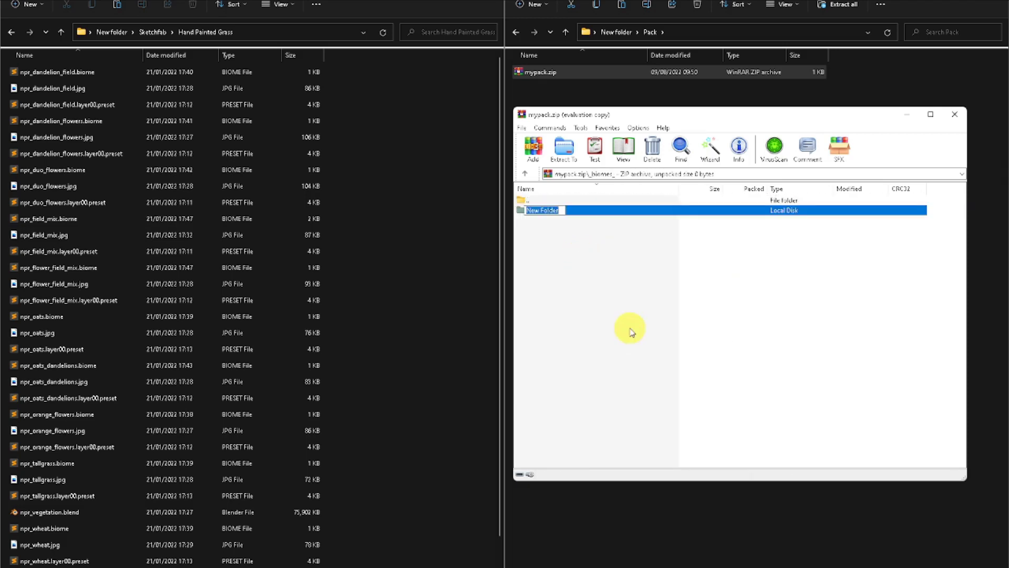
pyautogui.write('MyCategory')
pyautogui.press('Return')
pyautogui.doubleClick(591, 210)
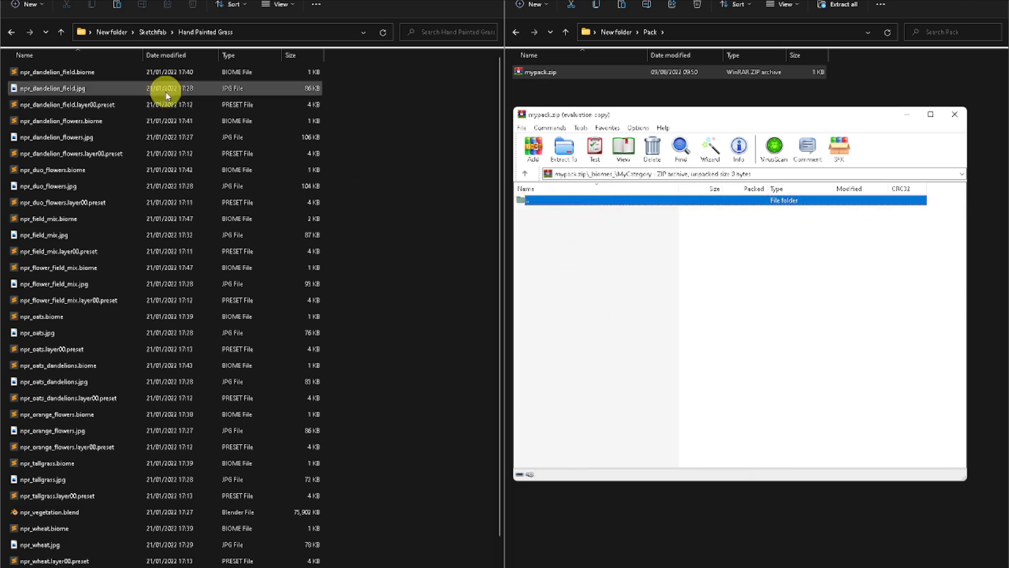
# Step: Add all the Hand Painted Grass files into MyCategory and start packing
pyautogui.scroll(-1, 202, 210)
pyautogui.hotkey('ctrl', 'a')
pyautogui.moveTo(149, 293); pyautogui.dragTo(710, 295)
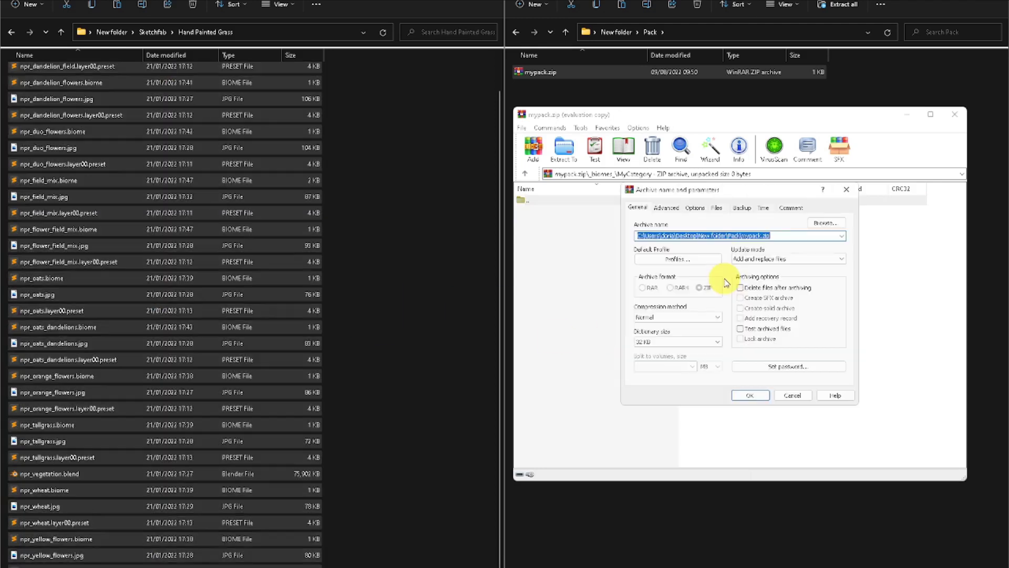
pyautogui.click(750, 395)
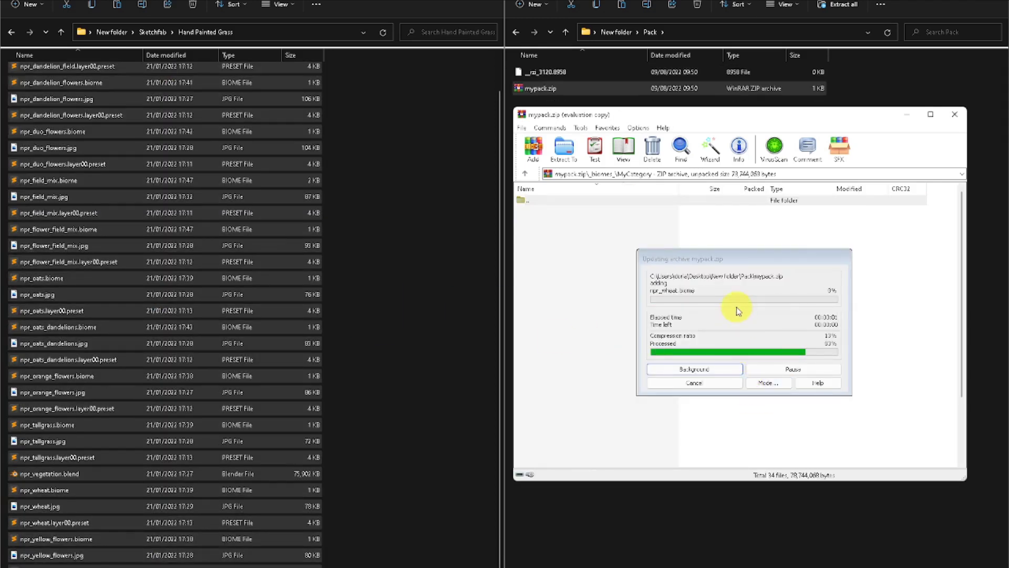
# Step: Close WinRAR and rename mypack.zip to mypack.scaptack, accepting the extension change
pyautogui.click(954, 115)
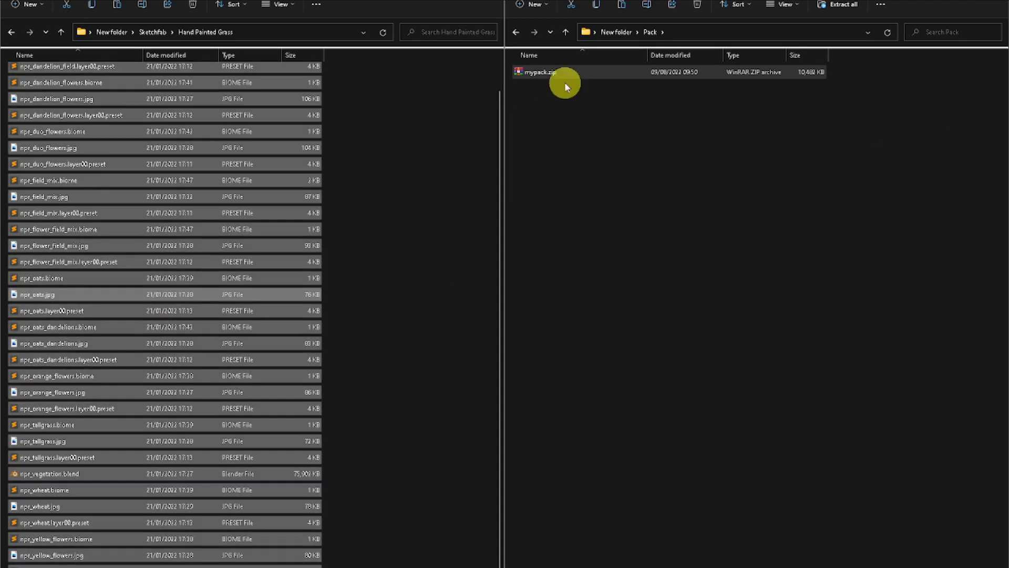
pyautogui.click(571, 76)
pyautogui.click(585, 71)
pyautogui.write('scapt')
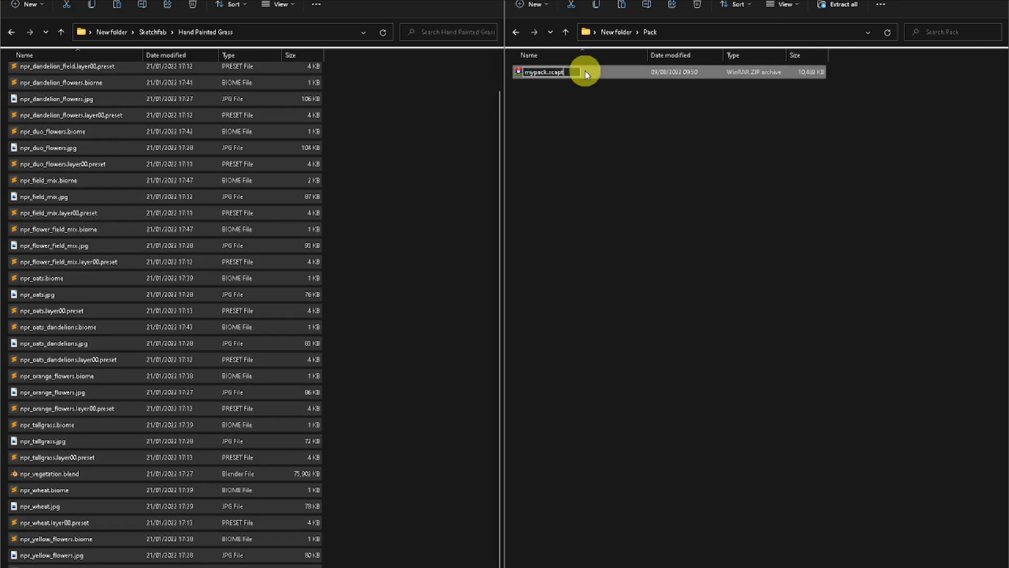
pyautogui.write('ack')
pyautogui.press('Return')
pyautogui.click(555, 285)
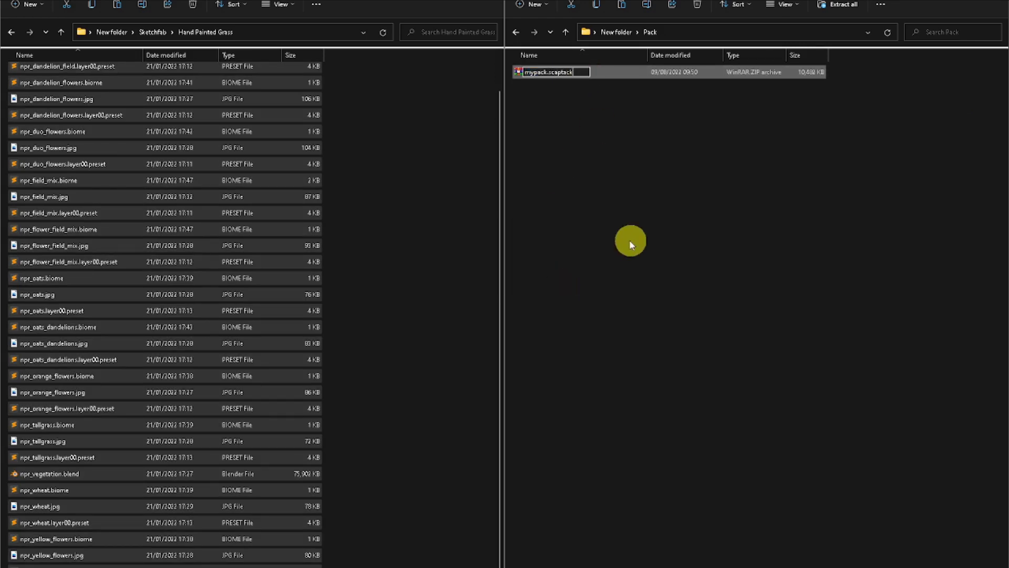
pyautogui.click(639, 233)
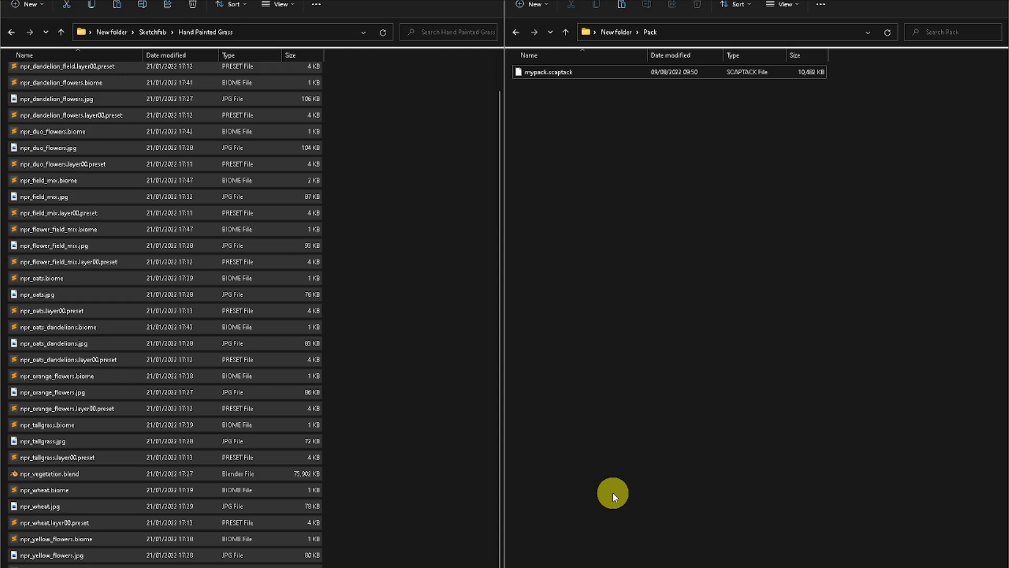